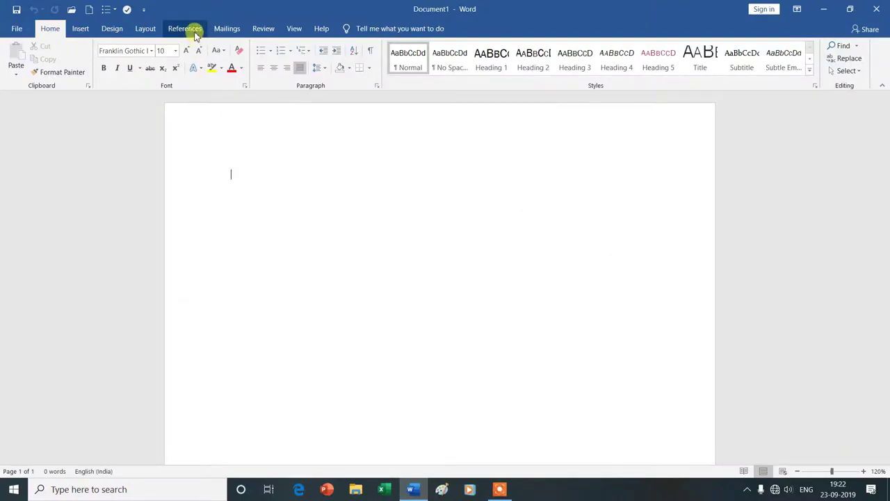
# Step: Show the References ribbon and start typing the =rand( formula at the top of the page
pyautogui.click(193, 30)
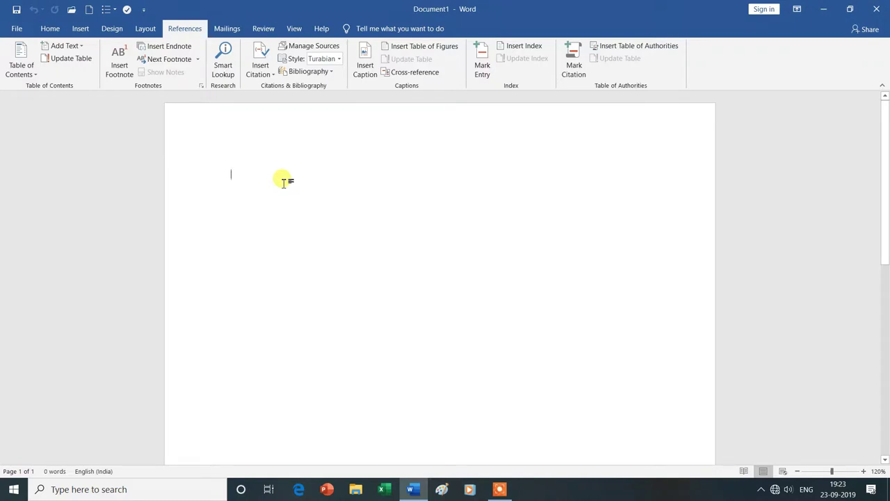
pyautogui.write('=rand(')
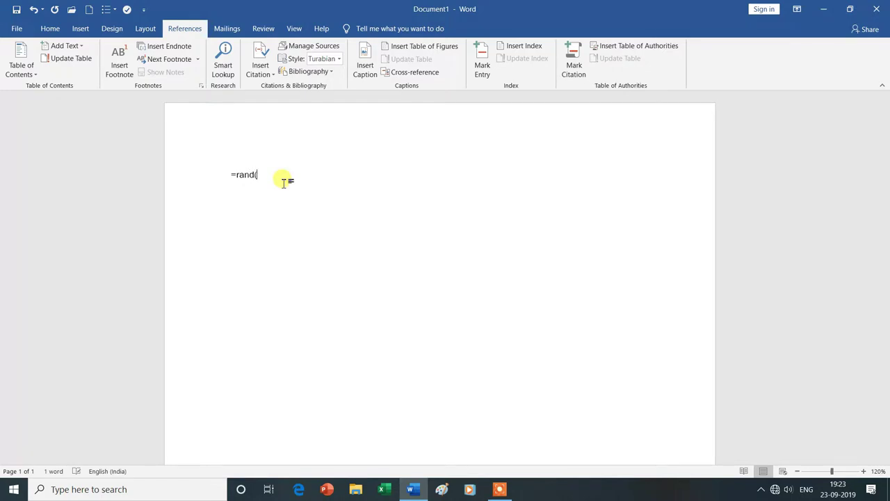
pyautogui.write('20')
# Step: Generate three pages of =rand(20) sample paragraphs and return to the document start
pyautogui.press('Return')
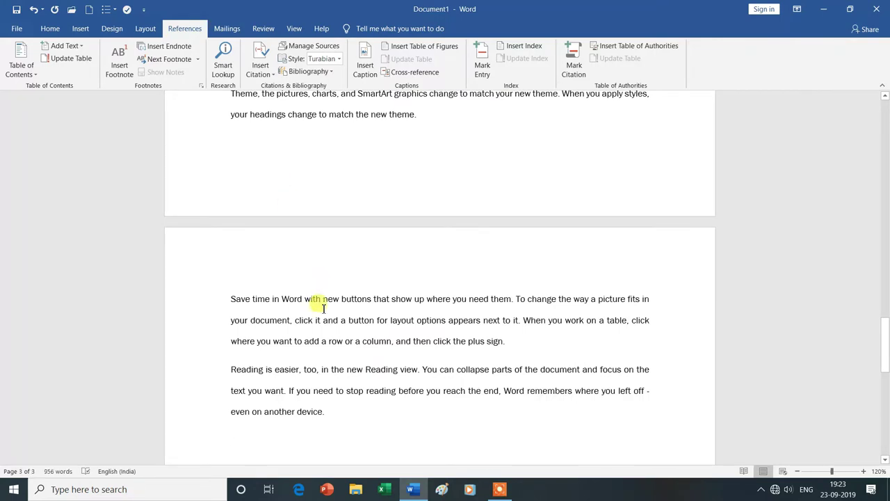
pyautogui.hotkey('ctrl', 'Home')
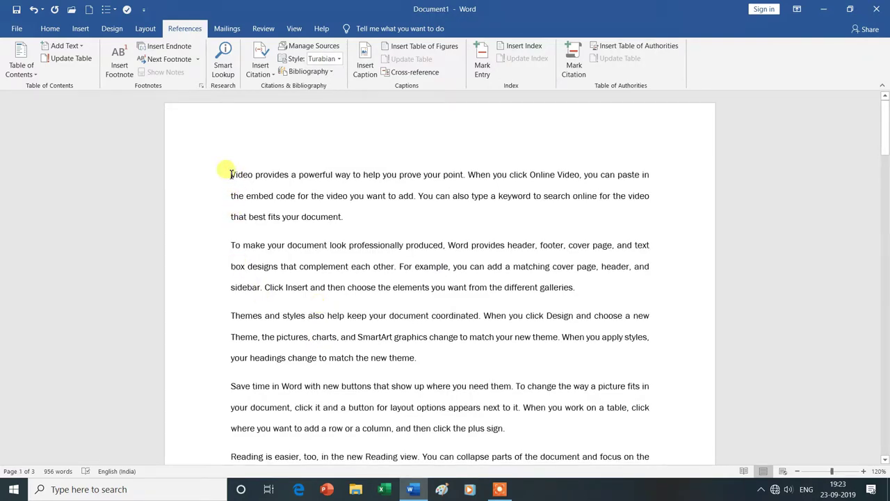
# Step: Select the opening word Video and start a Mark Index Entry with Video as main entry
pyautogui.moveTo(232, 174); pyautogui.dragTo(254, 175)
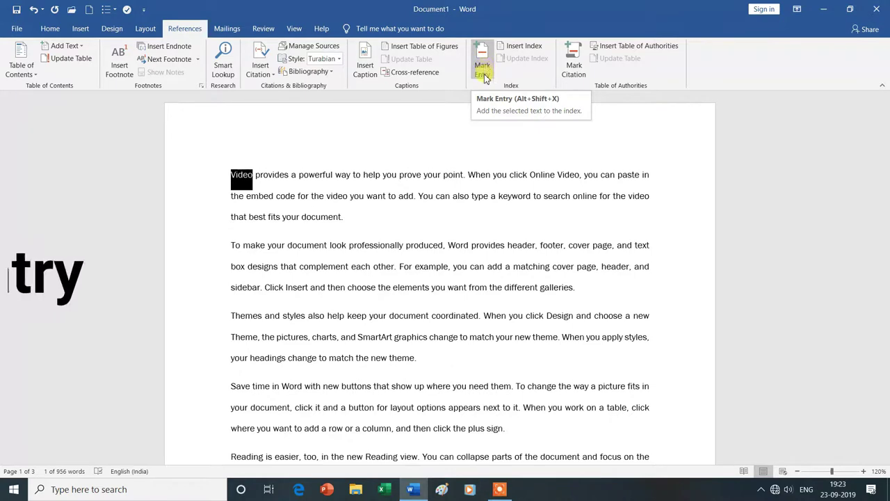
pyautogui.click(485, 67)
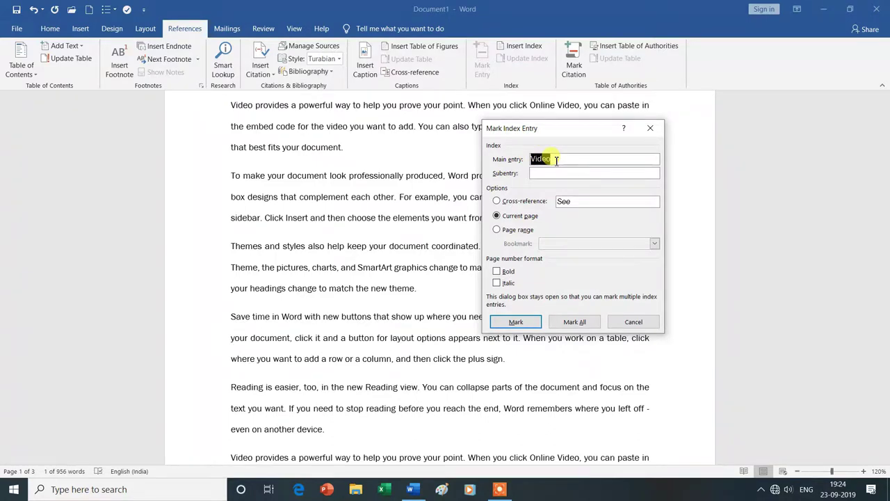
pyautogui.click(556, 158)
# Step: Mark Video with subentry 'ysgyan tech' and a bold page number
pyautogui.click(544, 173)
pyautogui.write('ysgyan ')
pyautogui.write('tech')
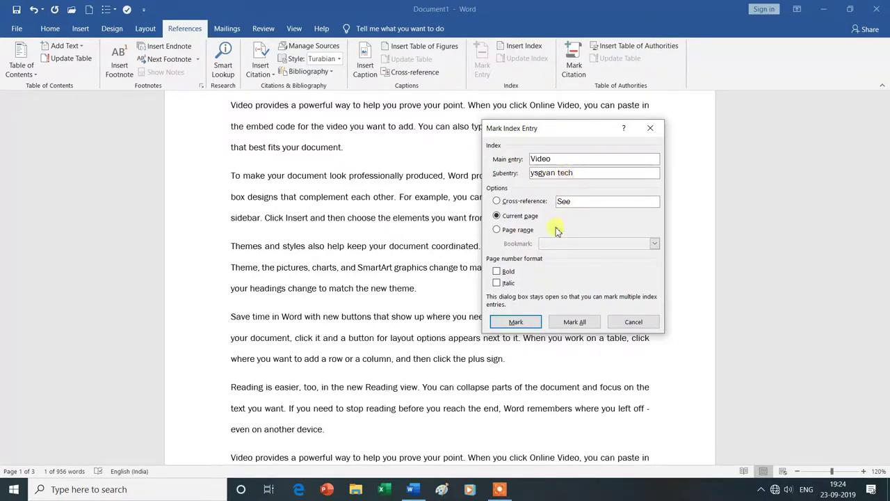
pyautogui.click(498, 272)
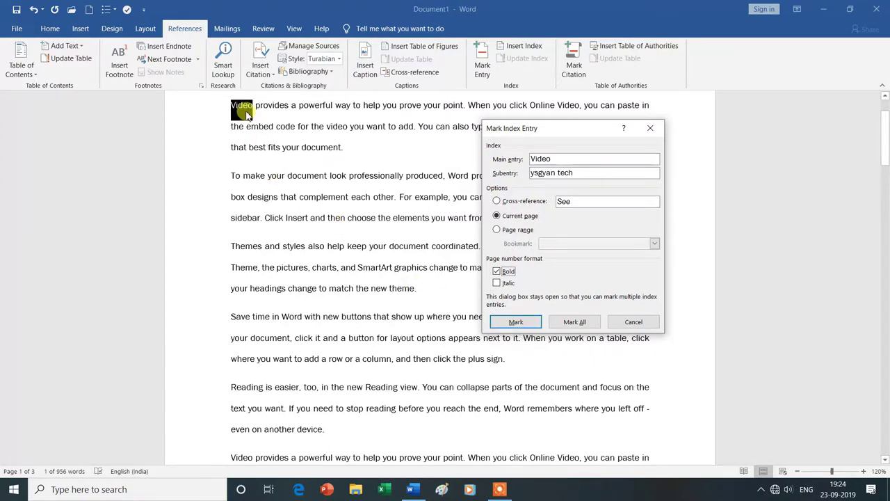
pyautogui.click(576, 323)
pyautogui.click(529, 324)
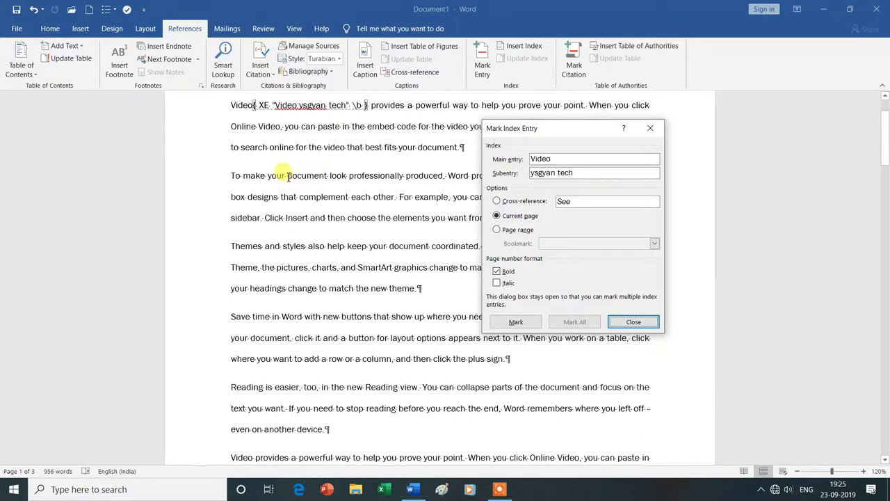
pyautogui.click(287, 175)
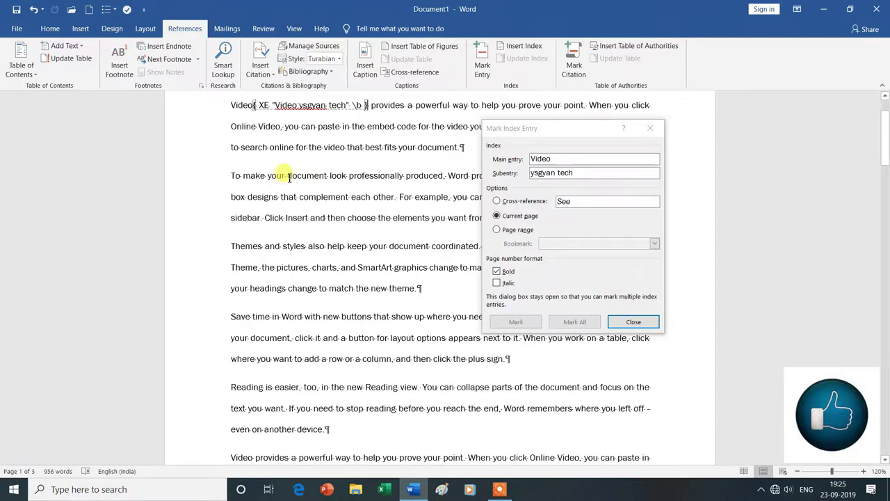
# Step: Mark 'document' as a main index entry with no subentry and a bold page number
pyautogui.moveTo(287, 175); pyautogui.dragTo(327, 178)
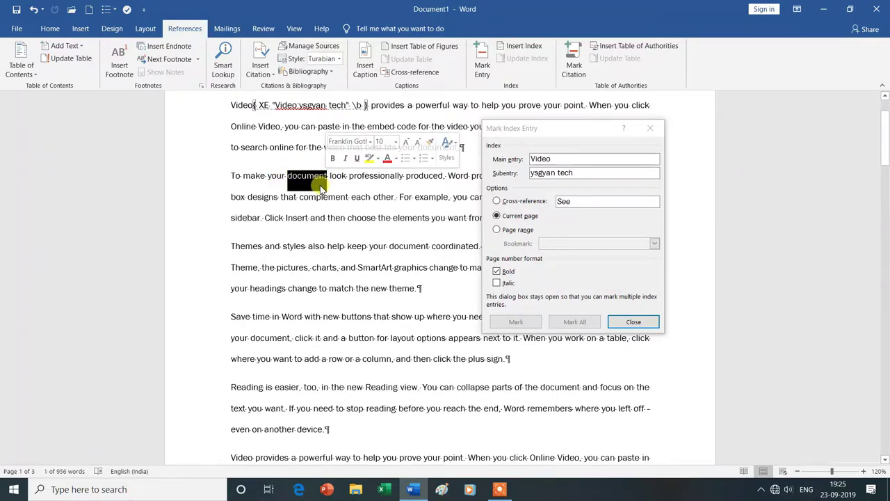
pyautogui.click(556, 160)
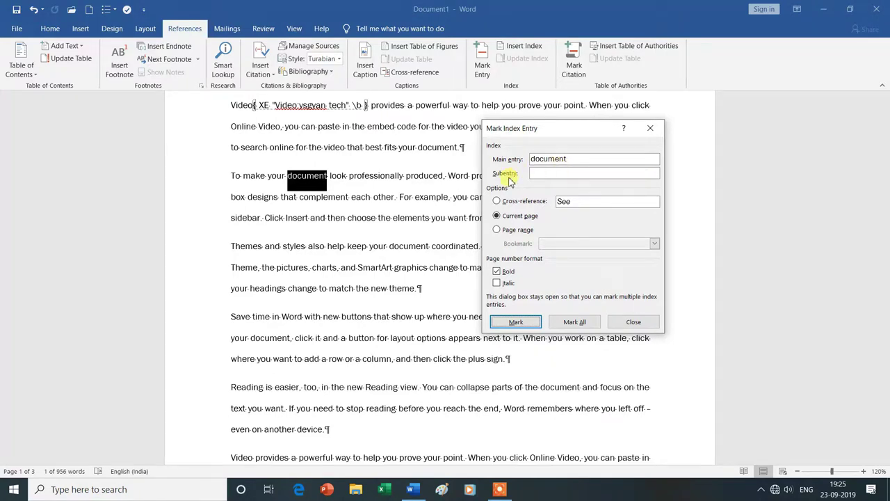
pyautogui.click(548, 175)
pyautogui.click(498, 272)
pyautogui.click(498, 272)
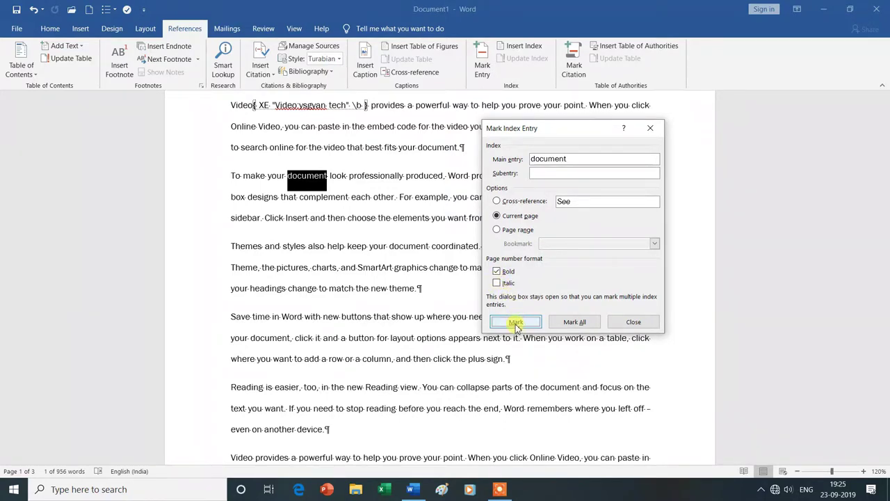
pyautogui.click(515, 322)
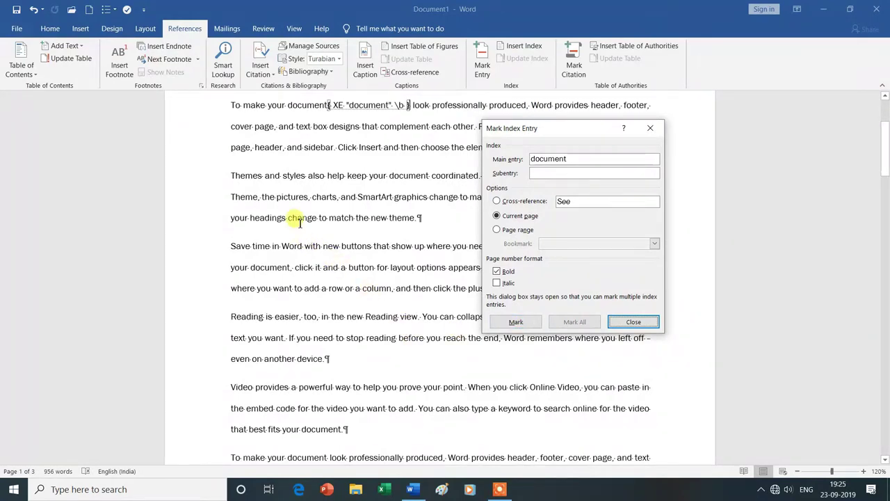
# Step: Select Theme and mark all its occurrences as bold-numbered index entries
pyautogui.click(233, 197)
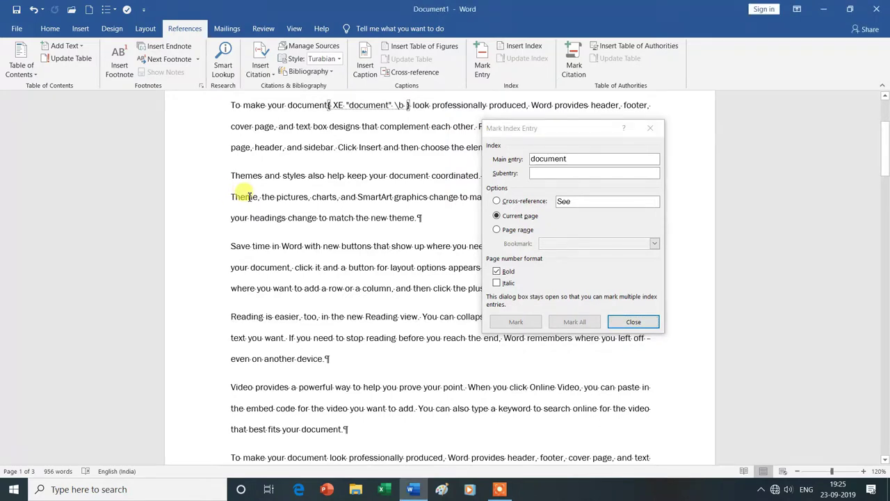
pyautogui.moveTo(233, 197); pyautogui.dragTo(259, 197)
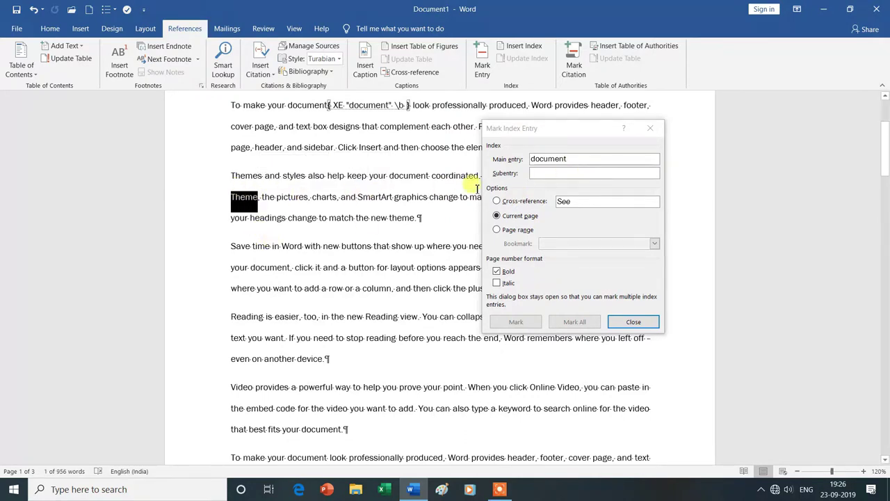
pyautogui.click(572, 160)
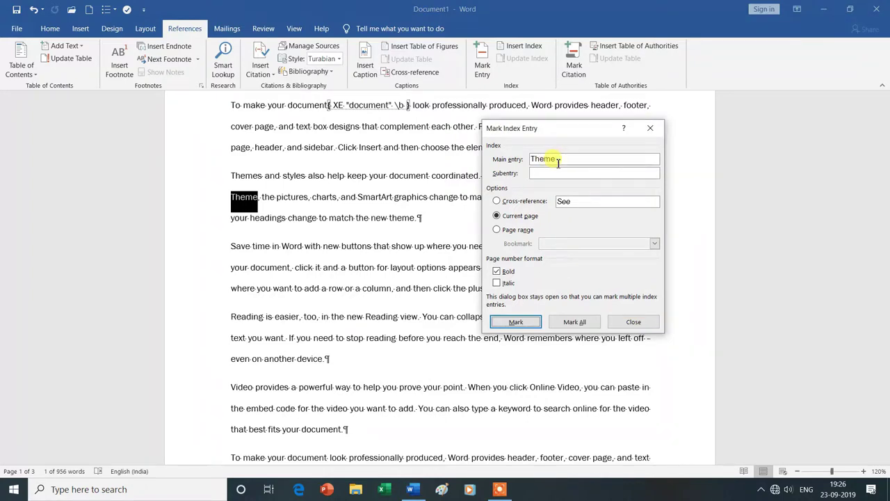
pyautogui.click(525, 329)
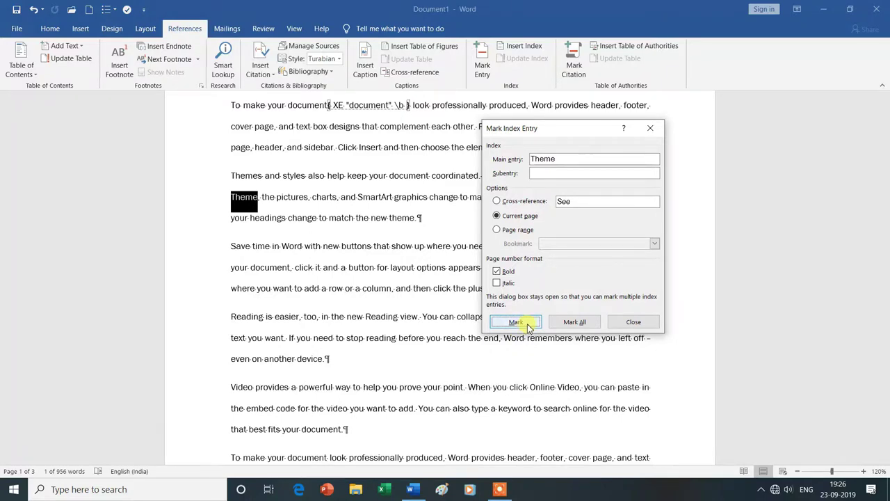
pyautogui.click(573, 324)
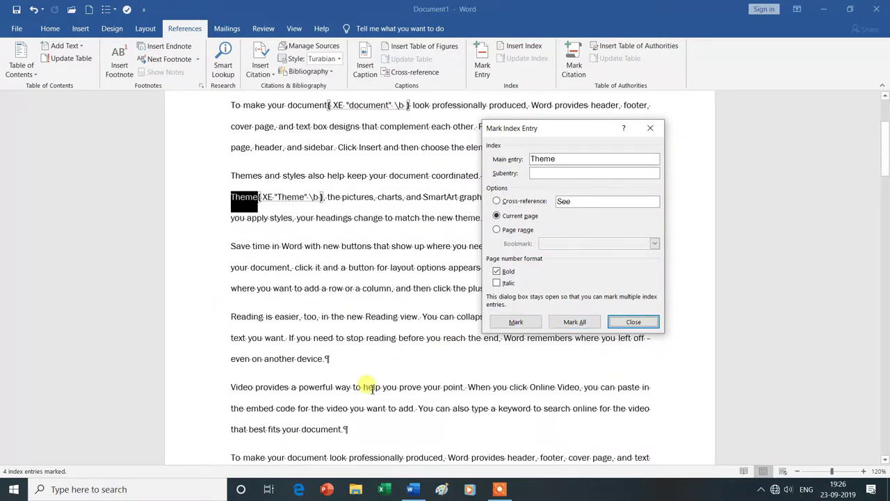
pyautogui.scroll(-2, 372, 389)
# Step: Mark the paragraph-opening word Reading as an index entry with a bold page number
pyautogui.scroll(-2, 372, 390)
pyautogui.scroll(-1, 372, 390)
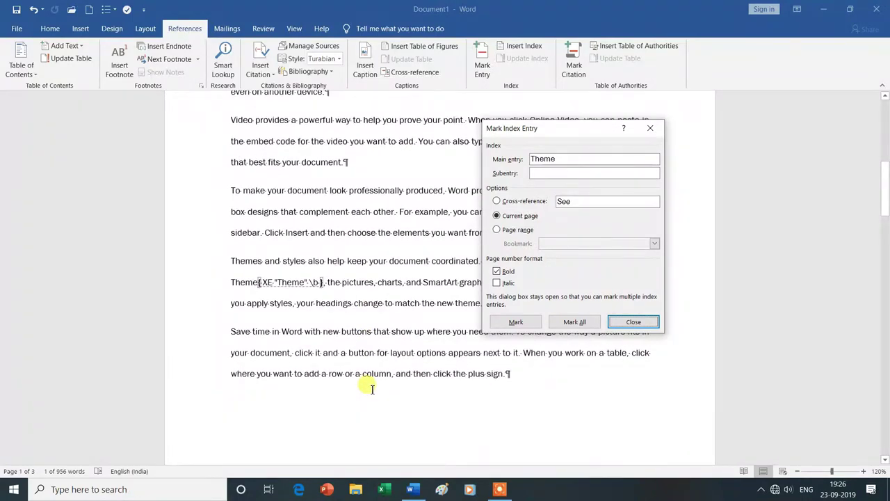
pyautogui.scroll(-3, 371, 389)
pyautogui.scroll(-1, 366, 397)
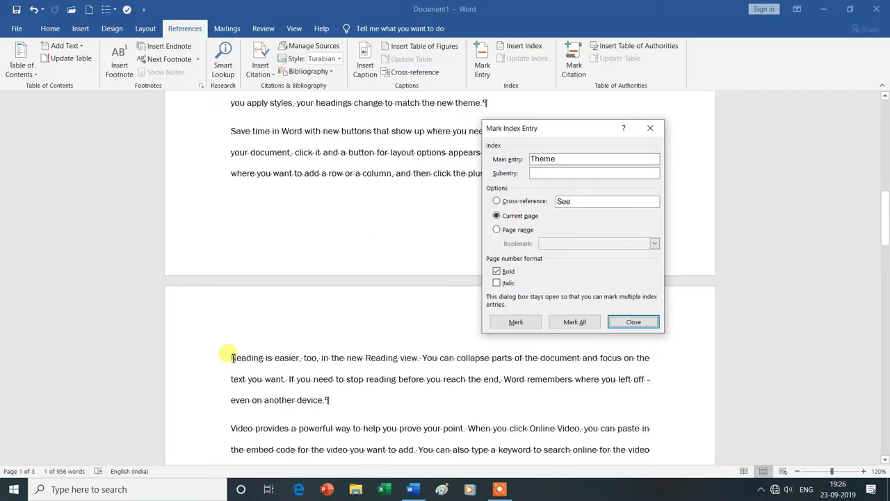
pyautogui.click(237, 358)
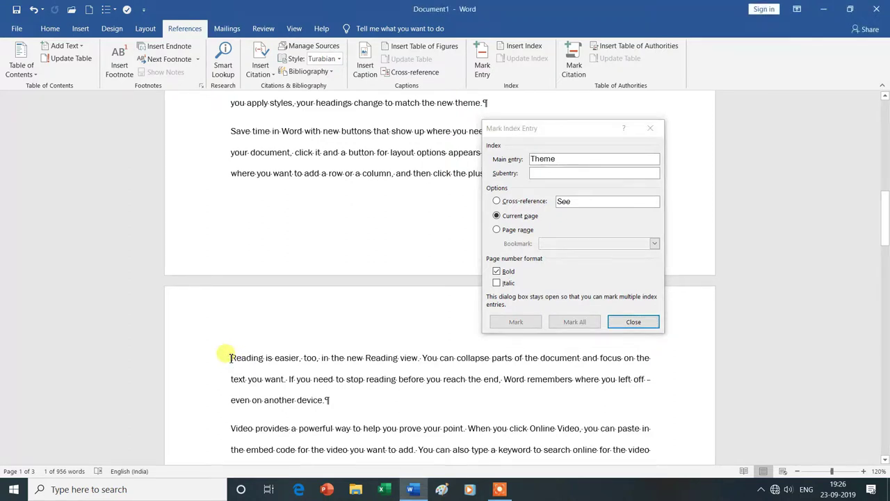
pyautogui.moveTo(229, 358); pyautogui.dragTo(261, 356)
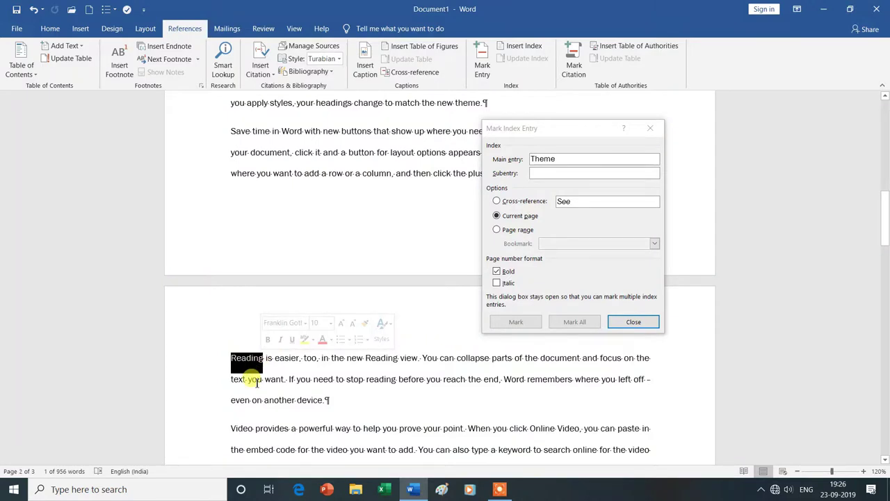
pyautogui.click(567, 163)
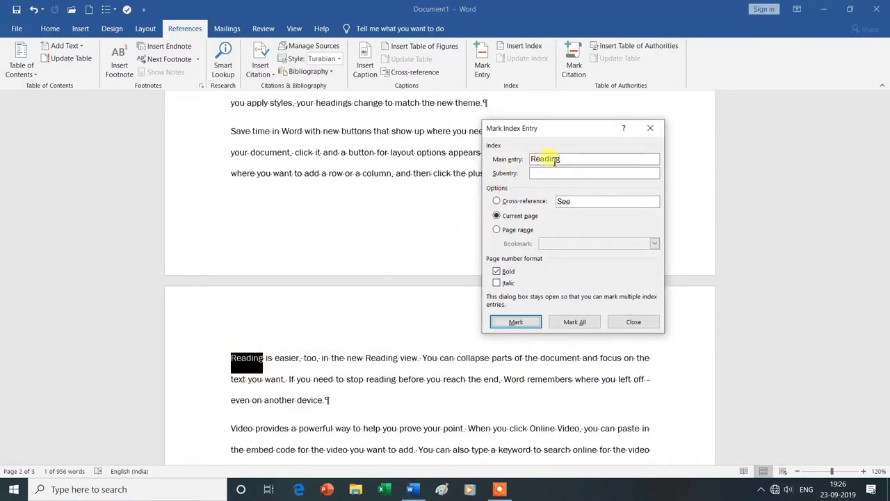
pyautogui.click(530, 326)
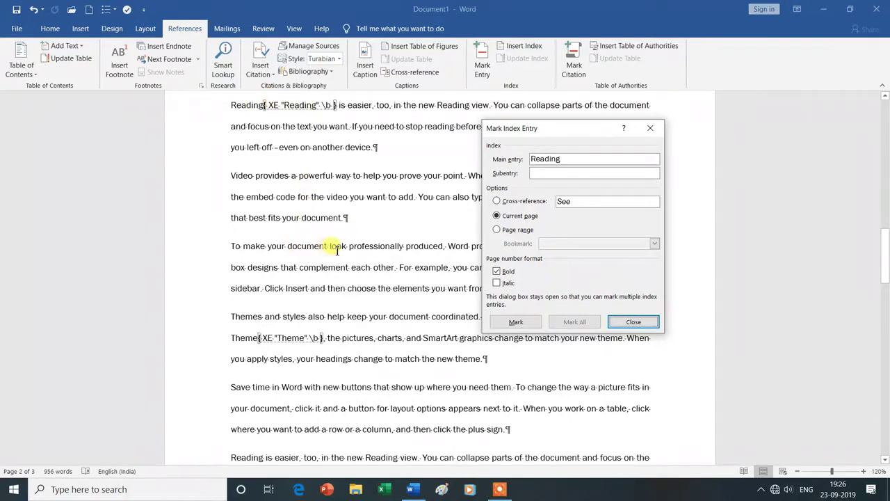
# Step: Mark the words 'look' and 'new' as bold-numbered index entries
pyautogui.click(331, 248)
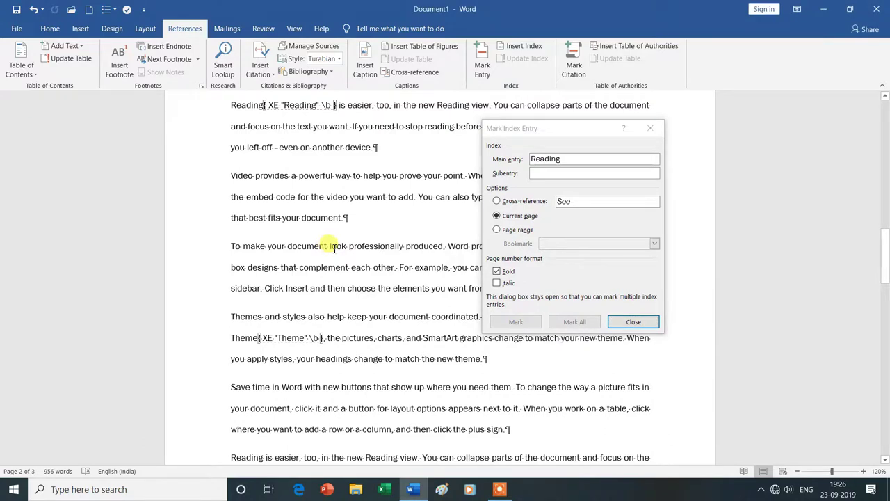
pyautogui.doubleClick(337, 246)
pyautogui.click(575, 160)
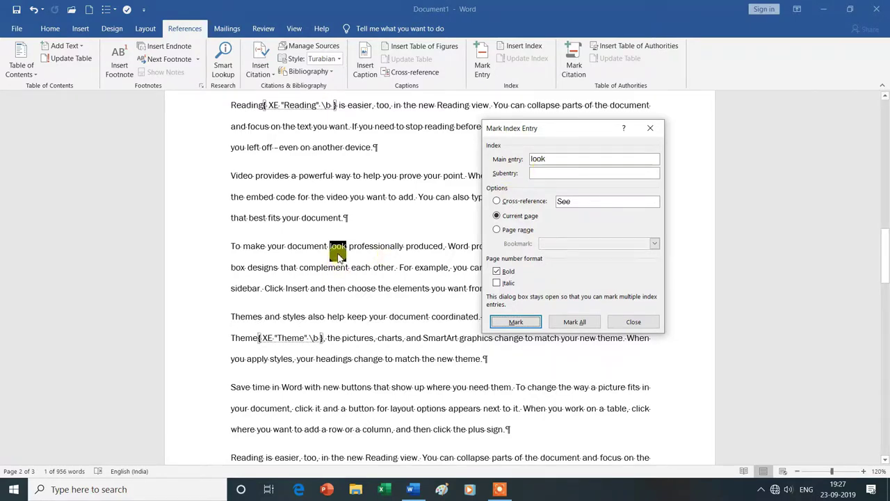
pyautogui.click(516, 323)
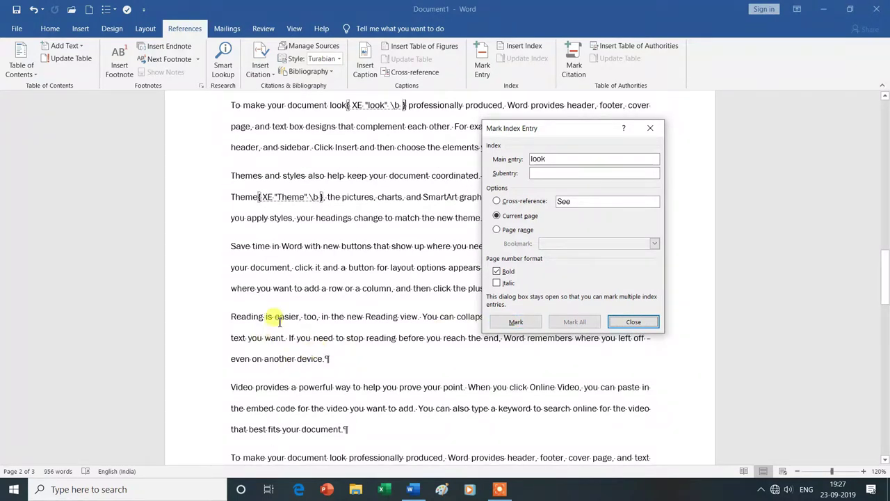
pyautogui.click(348, 318)
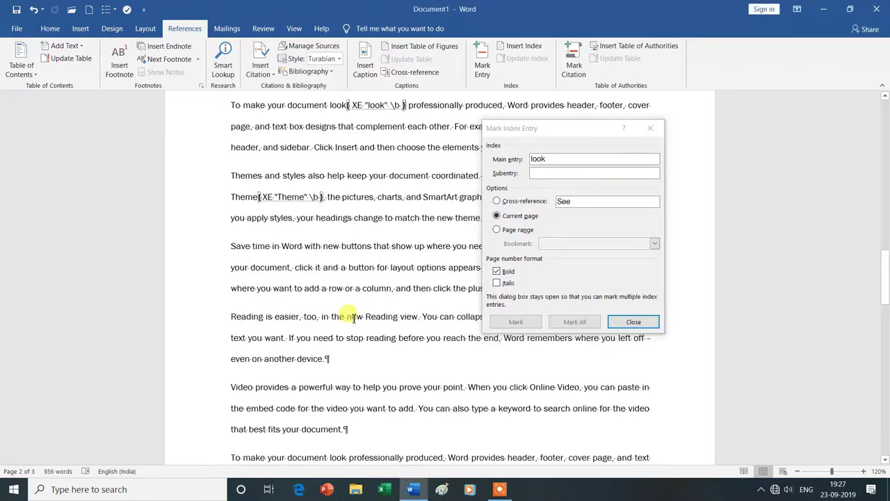
pyautogui.moveTo(347, 317); pyautogui.dragTo(363, 317)
pyautogui.click(565, 160)
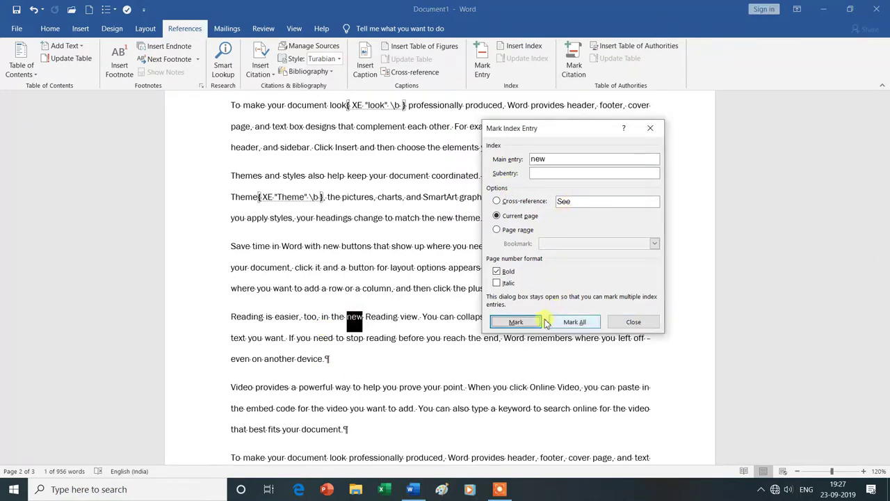
pyautogui.click(516, 322)
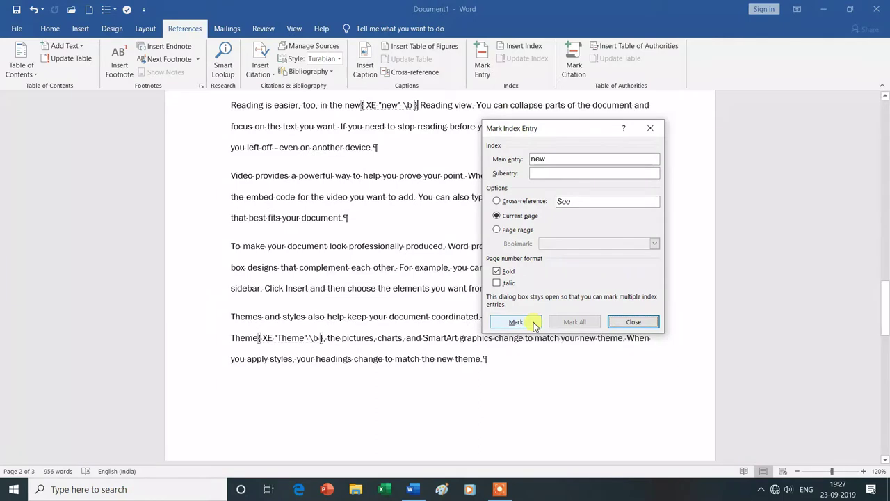
# Step: Mark 'buttons' and 'stop' as index entries, then close the Mark Index Entry dialog
pyautogui.scroll(-2, 451, 339)
pyautogui.scroll(-2, 451, 339)
pyautogui.scroll(-1, 450, 339)
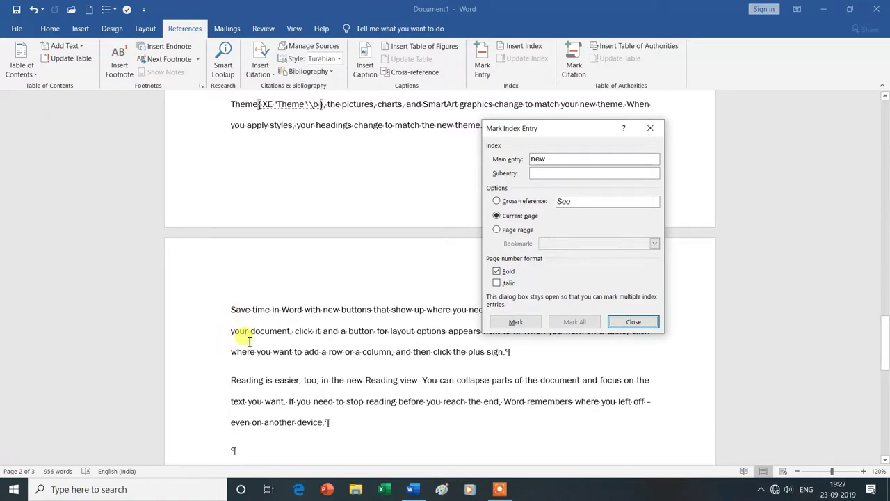
pyautogui.doubleClick(339, 310)
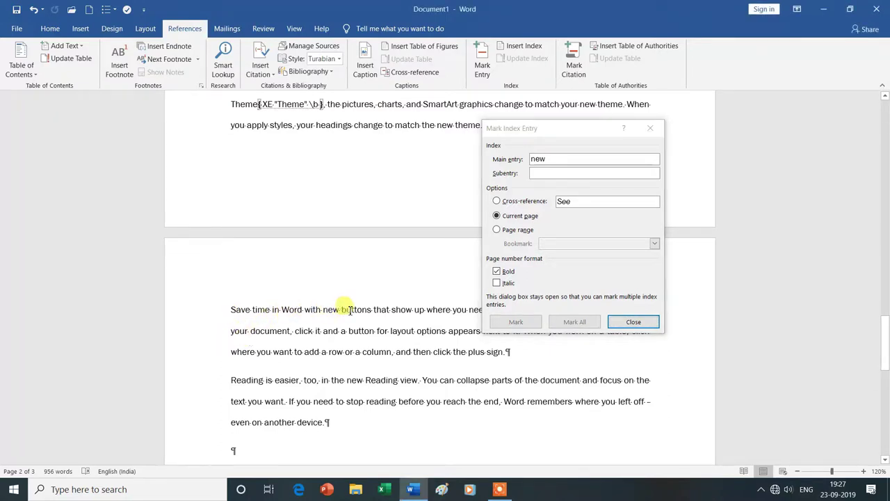
pyautogui.moveTo(341, 309); pyautogui.dragTo(373, 311)
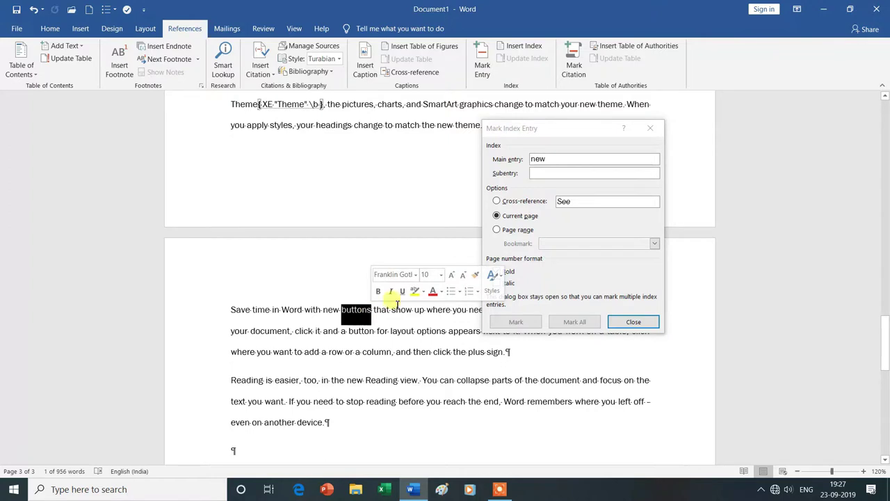
pyautogui.click(554, 161)
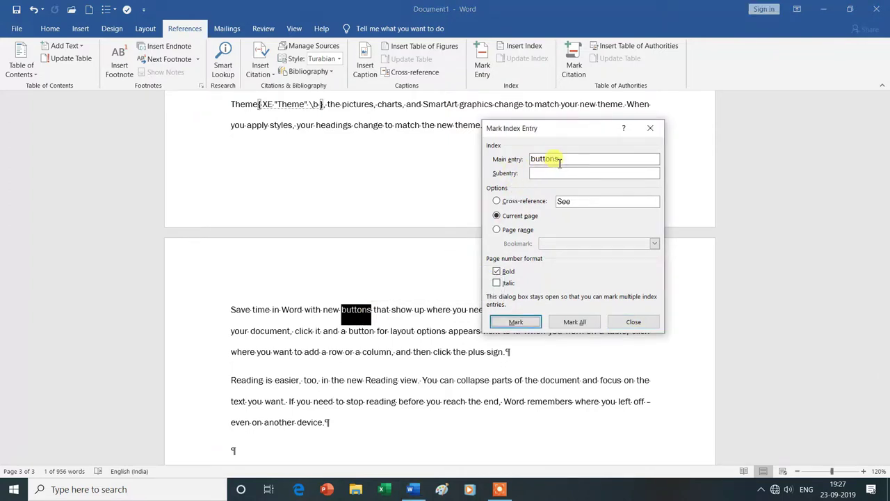
pyautogui.click(515, 323)
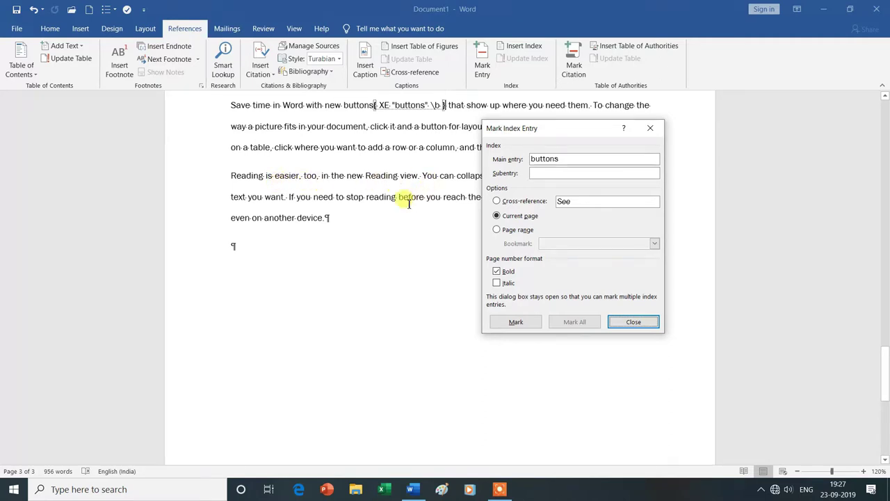
pyautogui.click(348, 198)
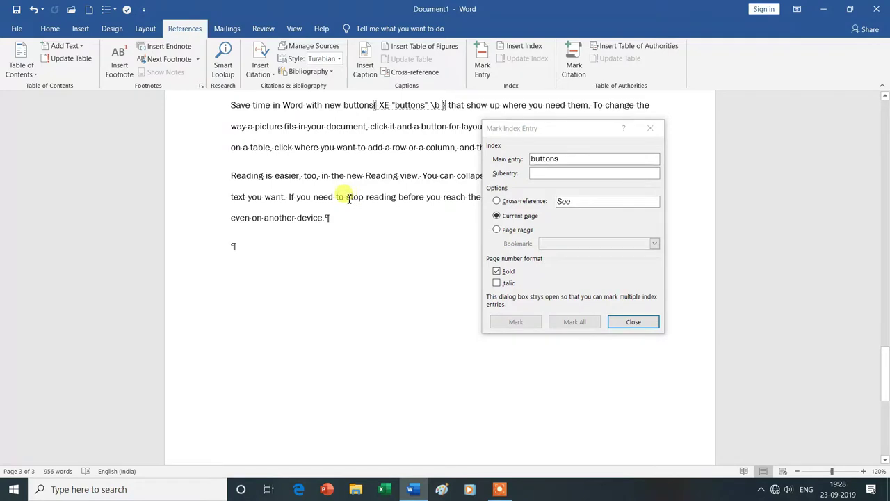
pyautogui.doubleClick(353, 198)
pyautogui.click(570, 160)
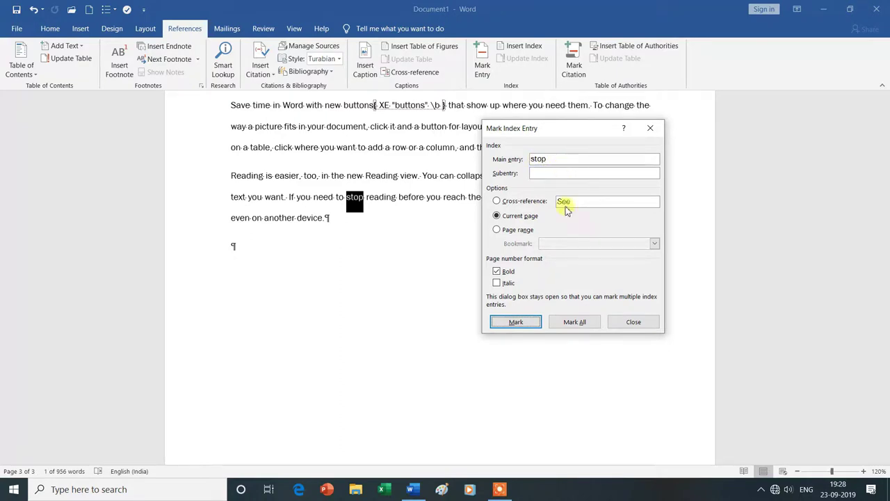
pyautogui.click(527, 326)
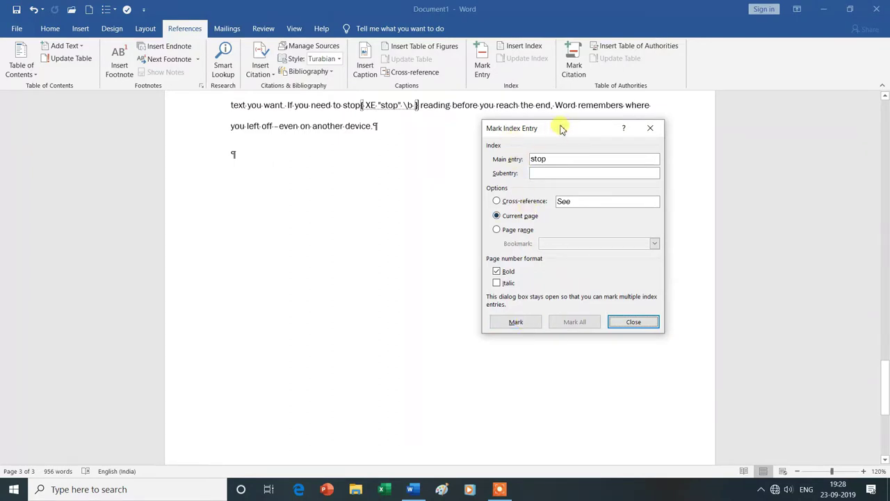
pyautogui.click(630, 325)
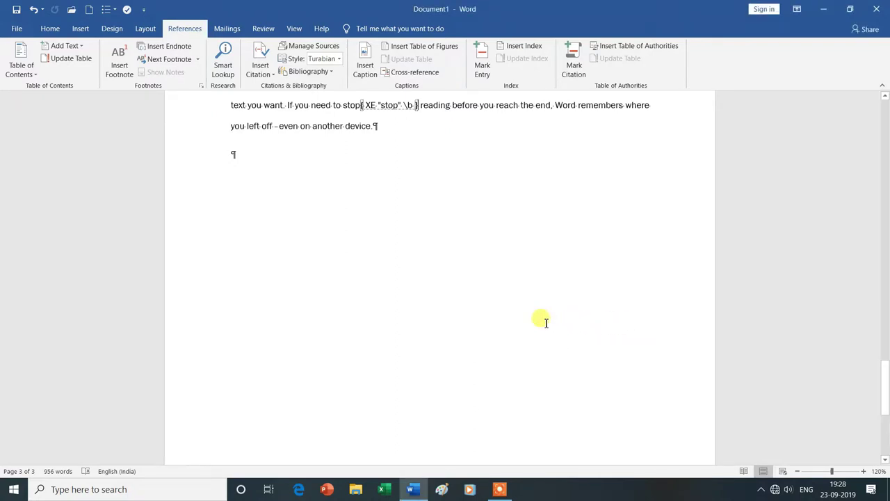
# Step: In the Index dialog, compare the Modern and Bulleted formats, pick Fancy, and right-align page numbers
pyautogui.click(517, 52)
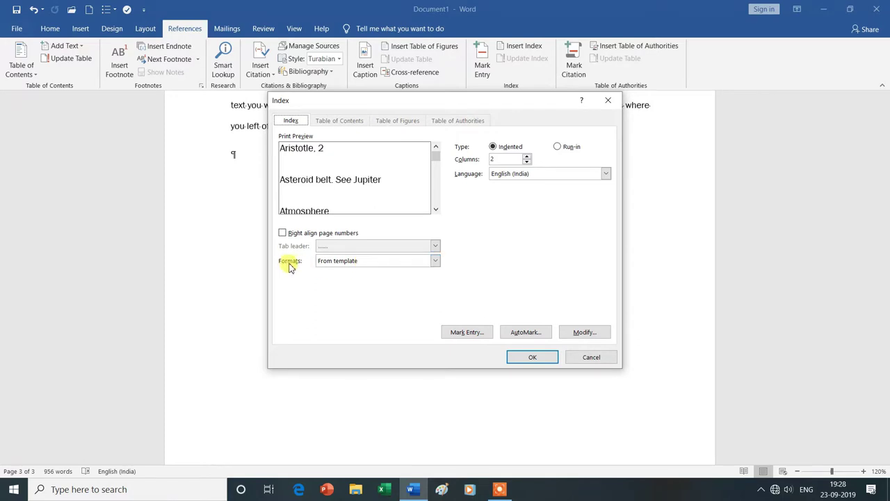
pyautogui.click(436, 261)
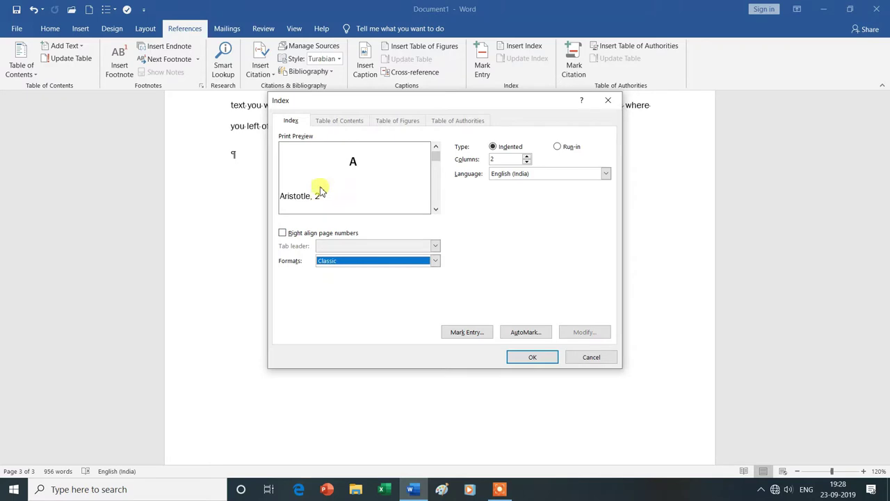
pyautogui.click(436, 262)
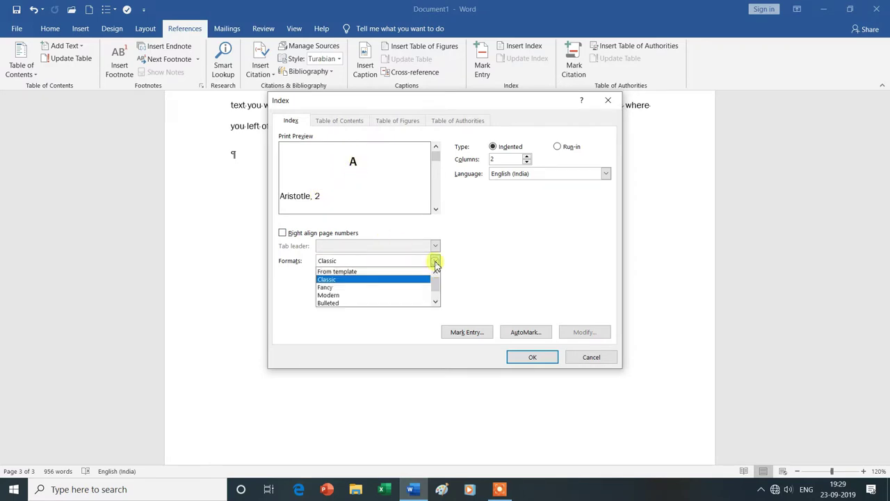
pyautogui.click(365, 289)
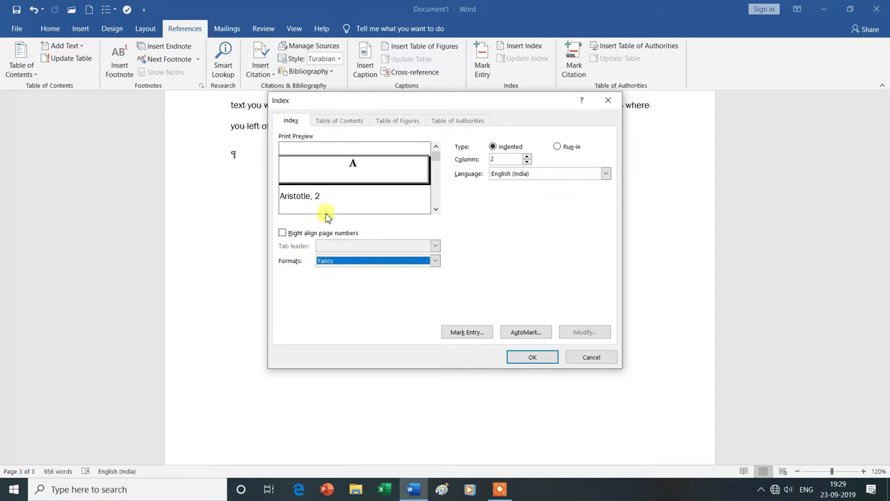
pyautogui.click(436, 261)
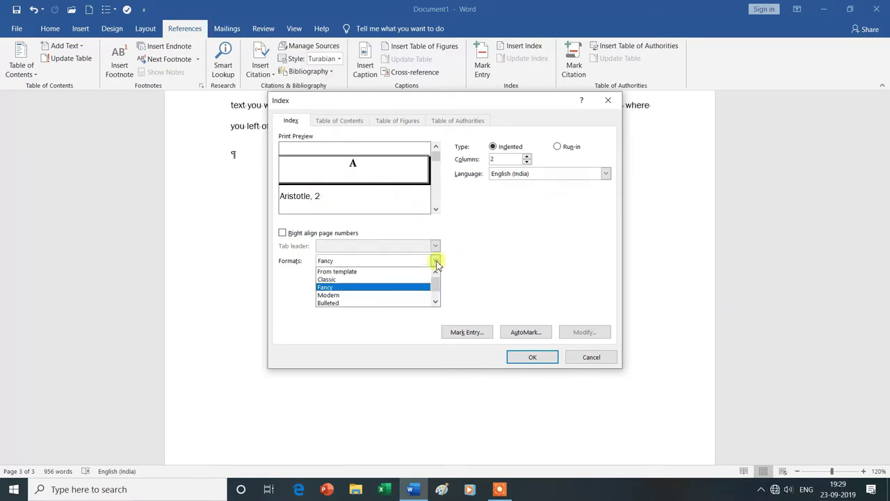
pyautogui.click(369, 296)
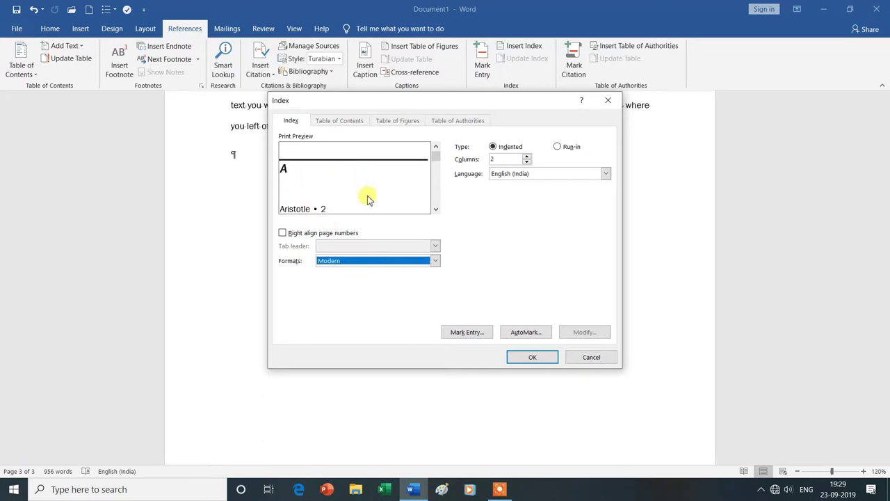
pyautogui.click(436, 262)
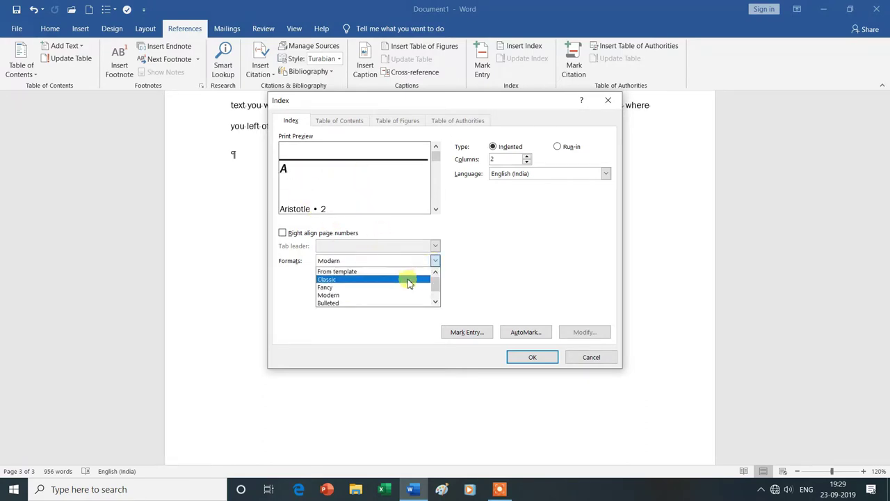
pyautogui.click(369, 303)
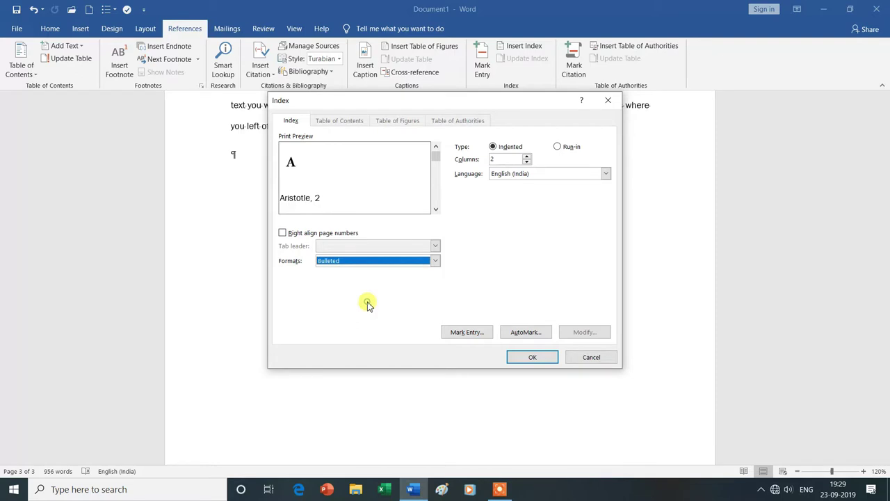
pyautogui.click(435, 262)
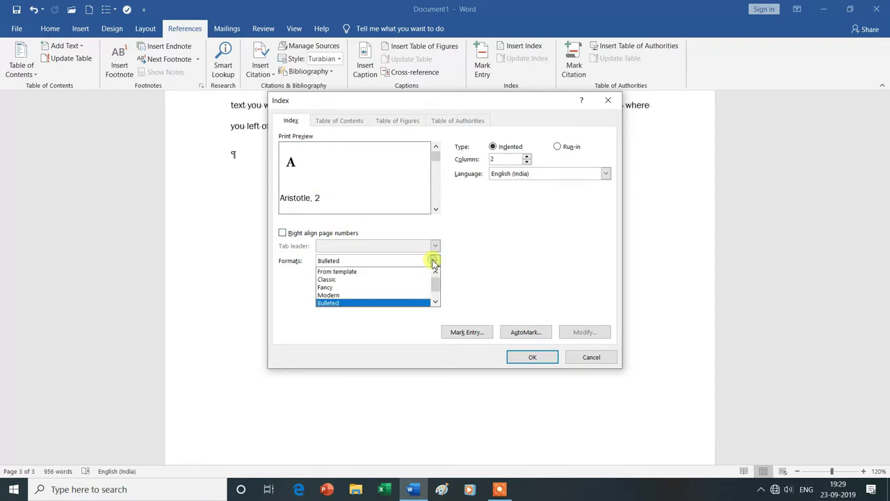
pyautogui.click(344, 288)
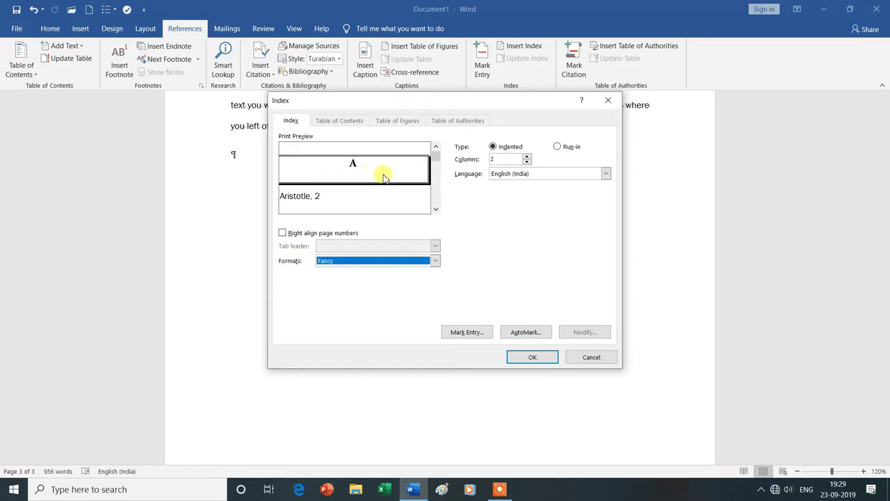
pyautogui.click(284, 234)
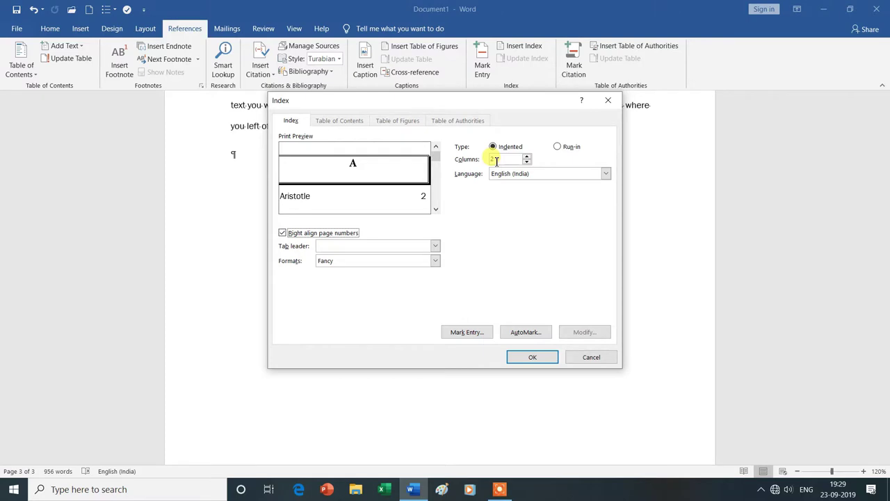
# Step: Set the index to 2 columns and insert it into the document
pyautogui.click(527, 159)
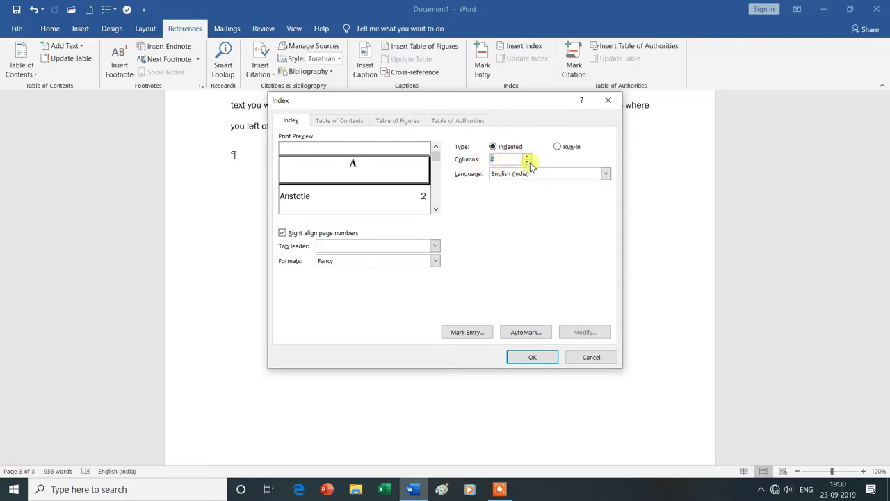
pyautogui.click(543, 357)
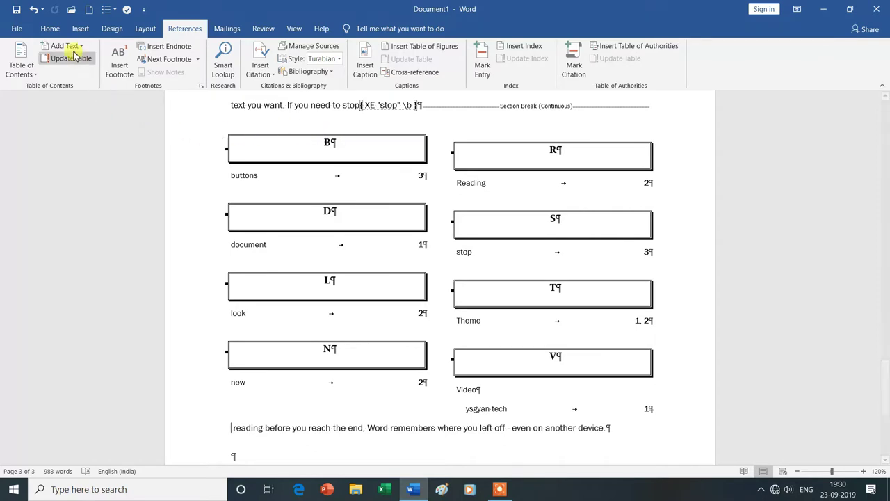
# Step: Turn off Show/Hide ¶ on the Home tab so the index shows without formatting marks
pyautogui.click(51, 29)
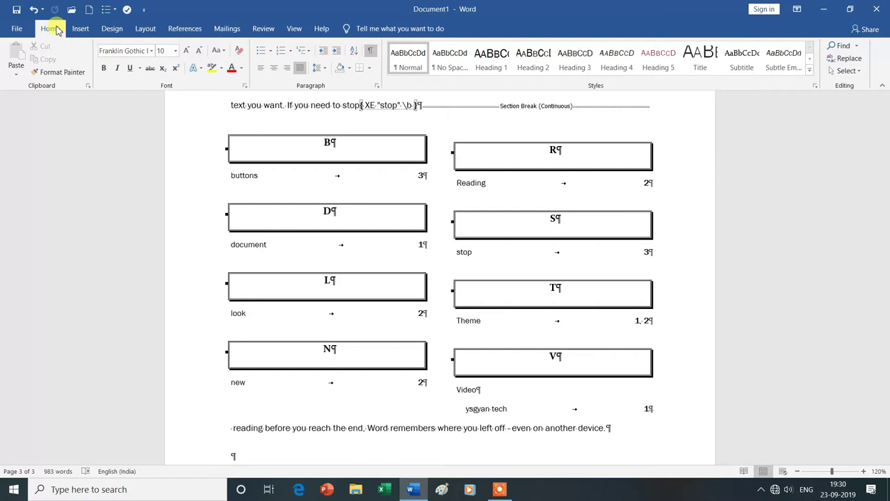
pyautogui.click(370, 54)
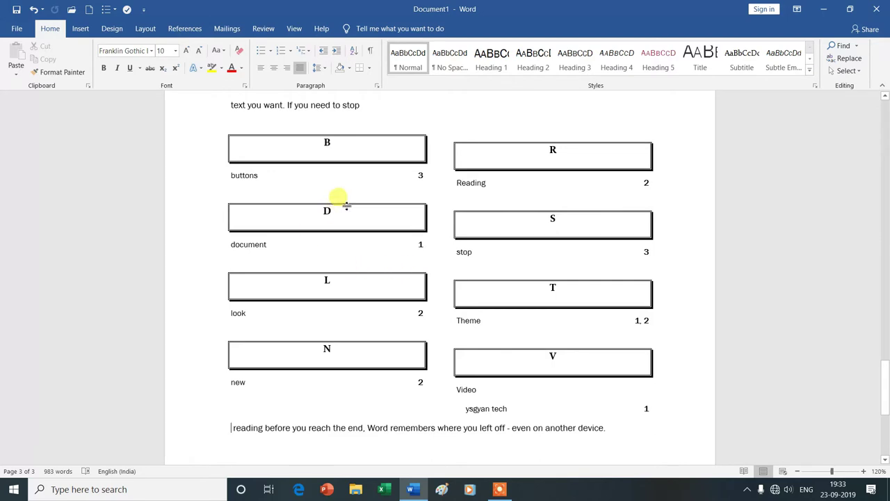
# Step: Mark 'layout' in the first paragraph as an index entry with a bold page number
pyautogui.scroll(1, 346, 205)
pyautogui.scroll(1, 346, 205)
pyautogui.scroll(2, 346, 205)
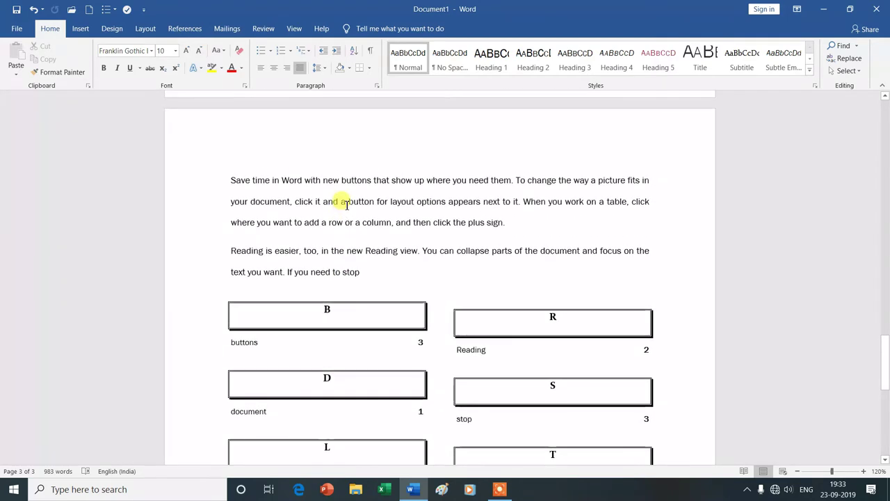
pyautogui.click(185, 28)
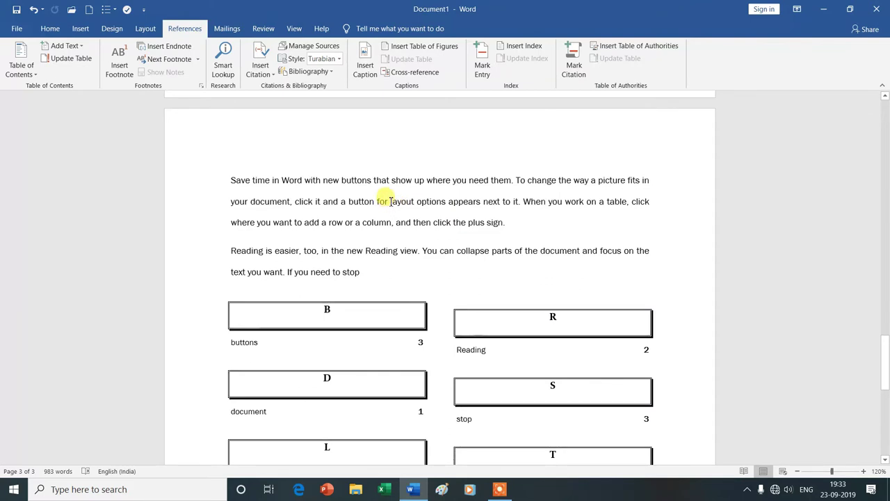
pyautogui.moveTo(391, 201); pyautogui.dragTo(415, 202)
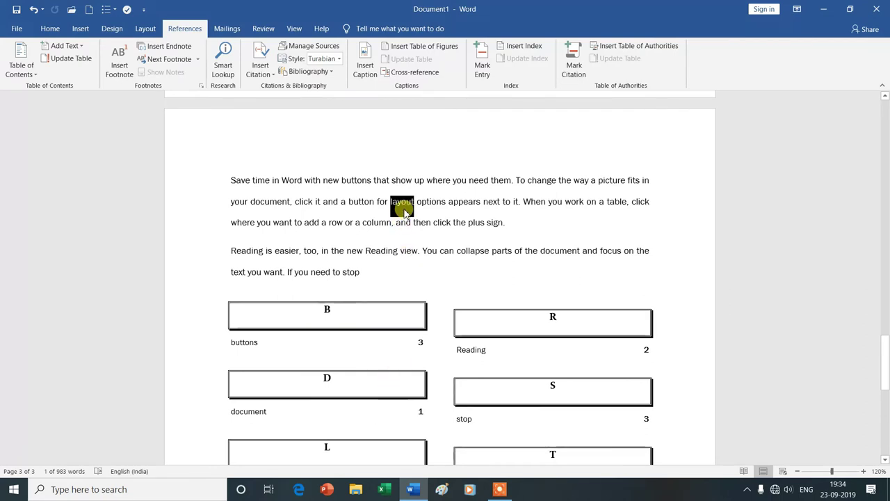
pyautogui.click(485, 73)
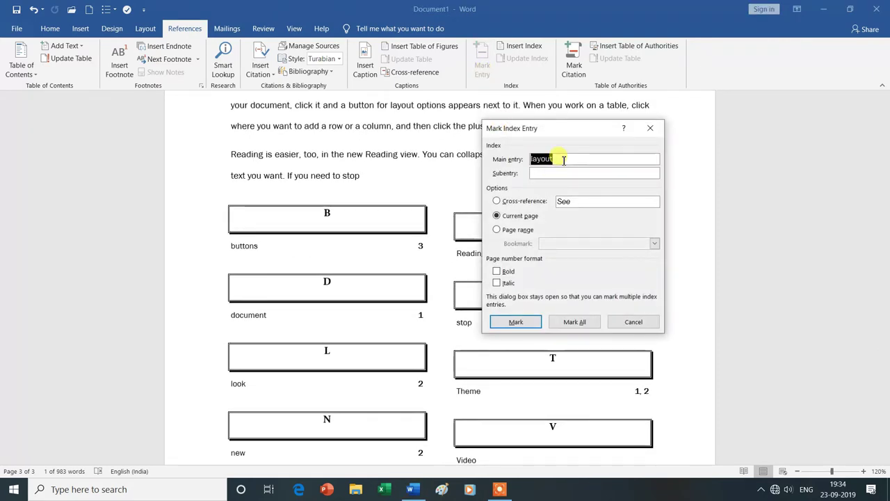
pyautogui.click(497, 271)
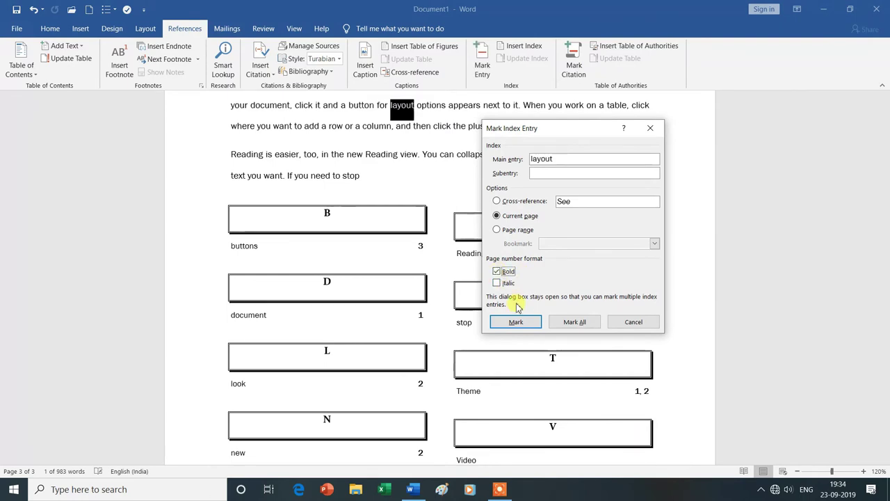
pyautogui.click(517, 322)
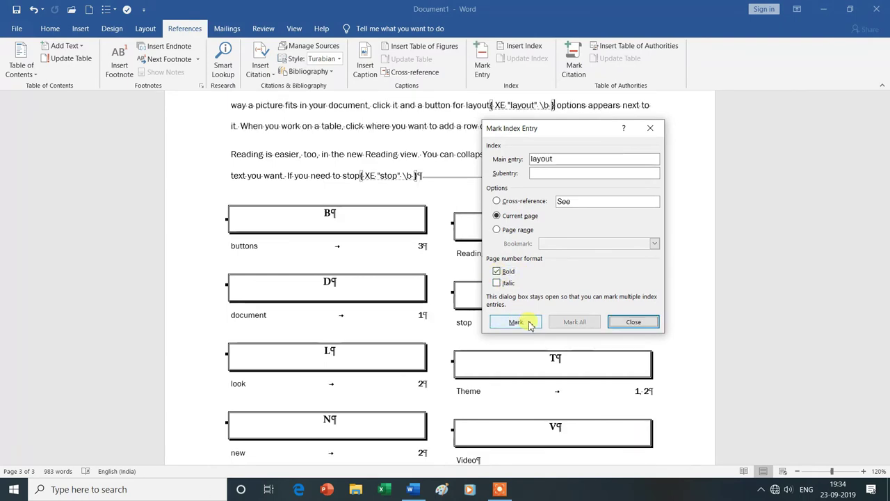
pyautogui.click(634, 322)
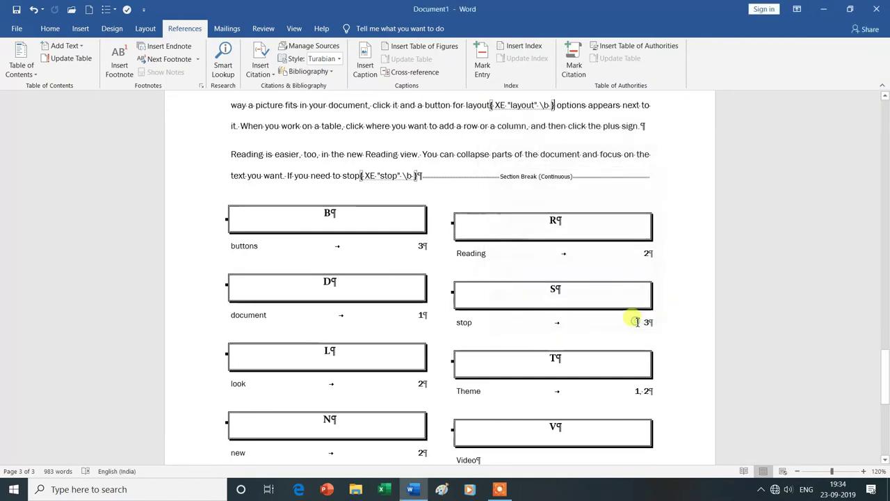
pyautogui.click(463, 322)
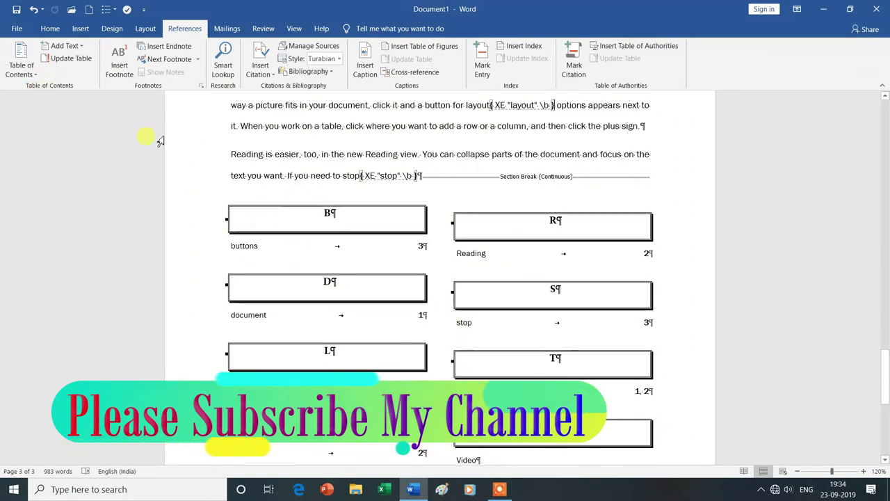
pyautogui.click(52, 31)
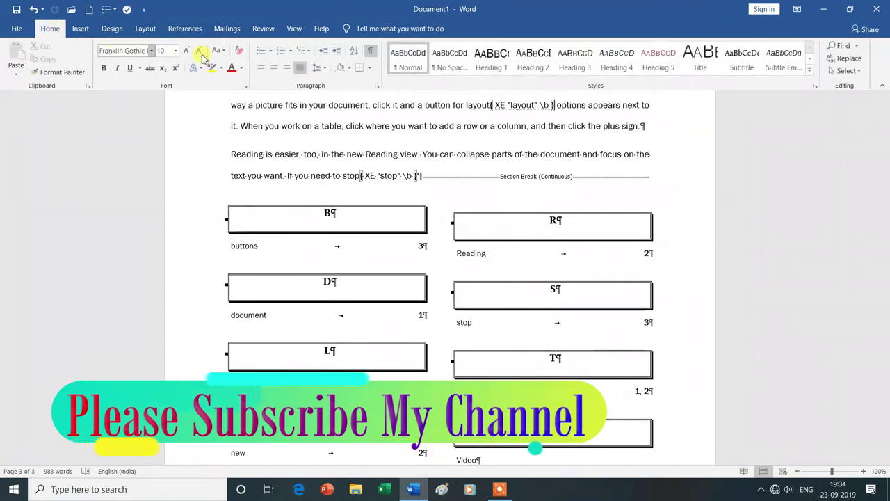
# Step: Turn Show/Hide ¶ off again to hide the formatting marks and XE field codes
pyautogui.click(372, 52)
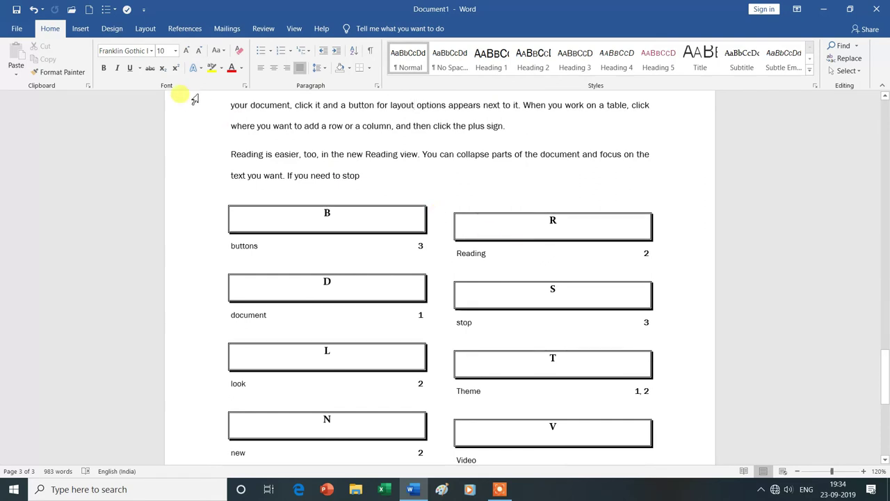
pyautogui.click(184, 30)
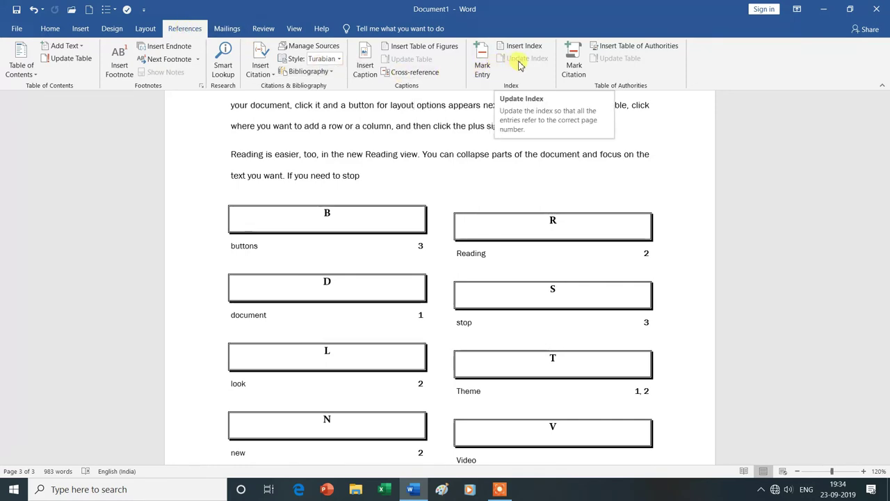
# Step: Update the index so the new 'layout' entry appears under L with page 3
pyautogui.click(540, 230)
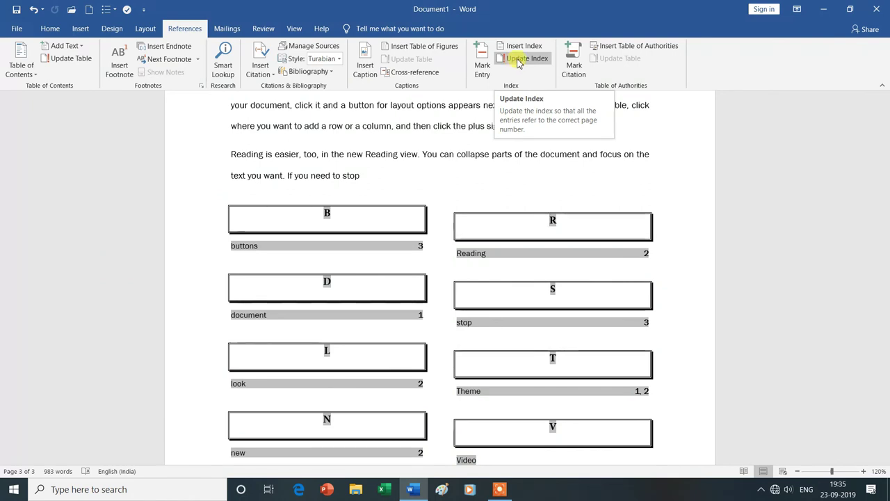
pyautogui.click(518, 60)
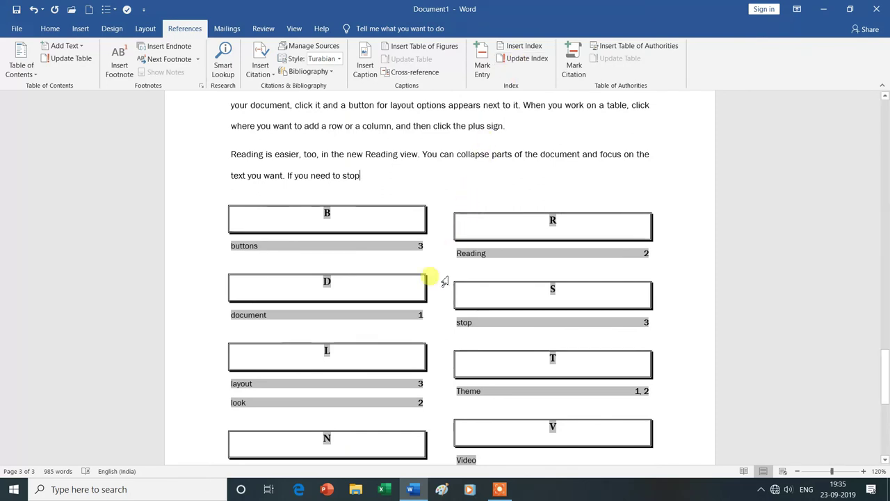